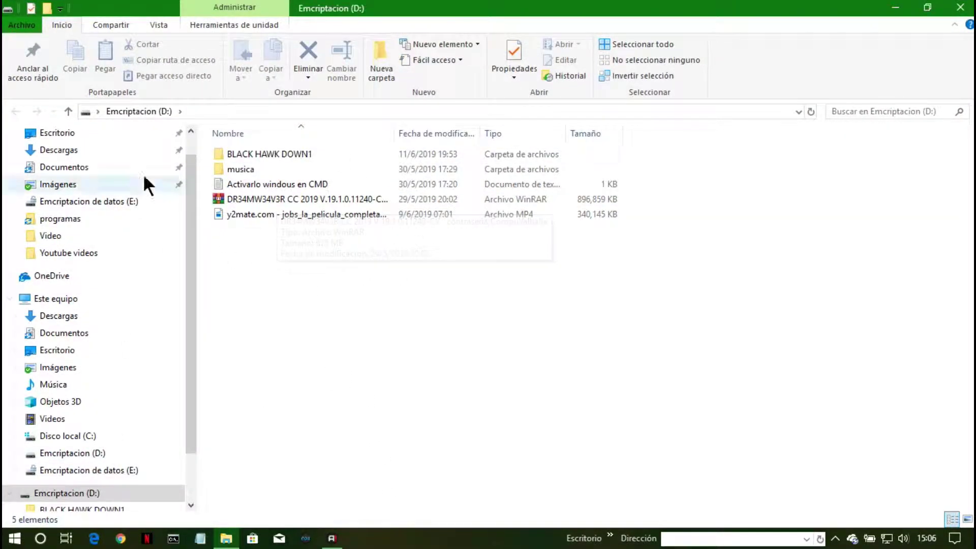
# Start turning on BitLocker for the removable drive Emcriptacion (D:).
pyautogui.scroll(-2, 89, 473)
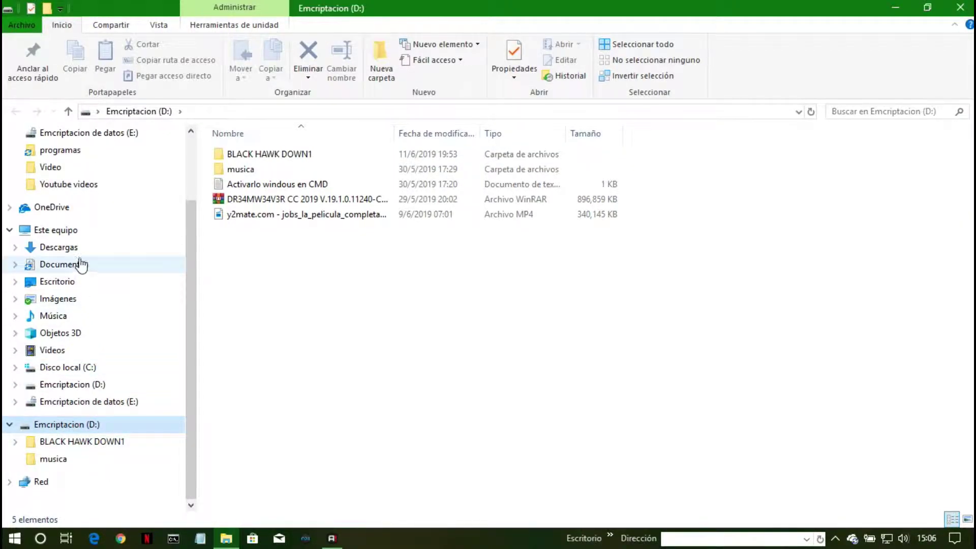
pyautogui.click(99, 227)
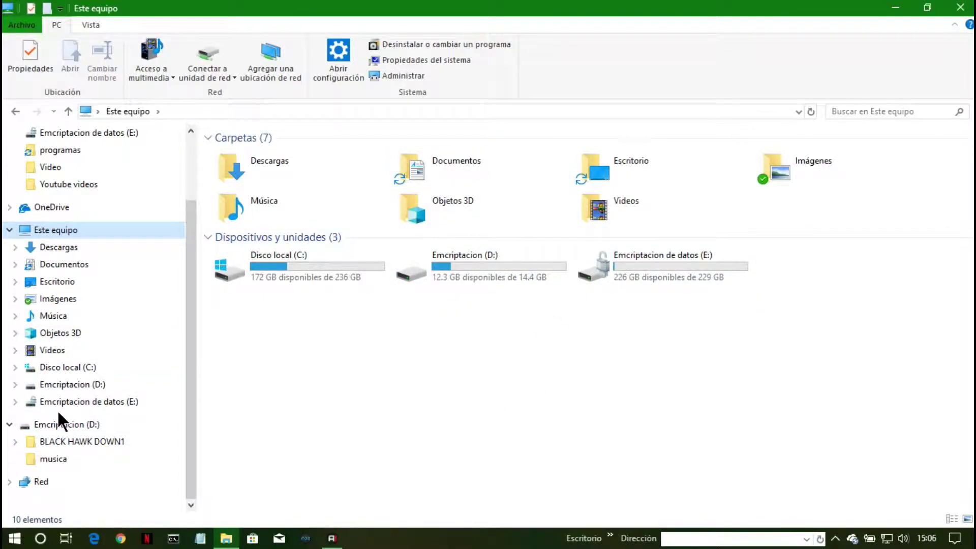
pyautogui.click(67, 426)
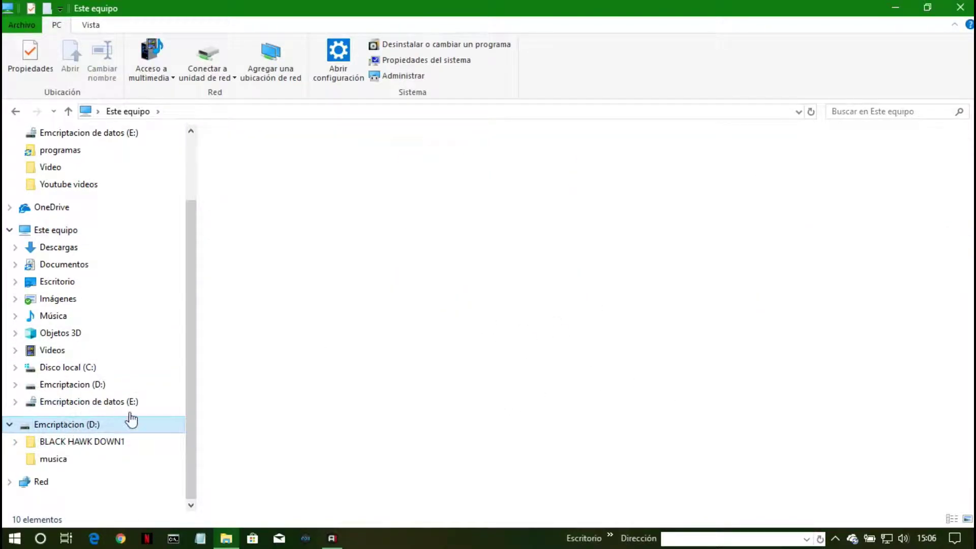
pyautogui.rightClick(81, 427)
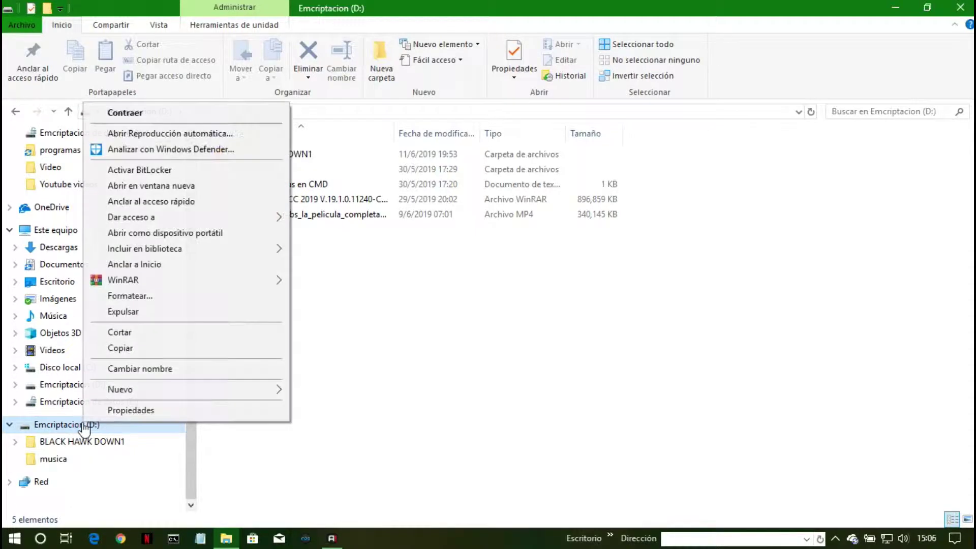
pyautogui.click(182, 173)
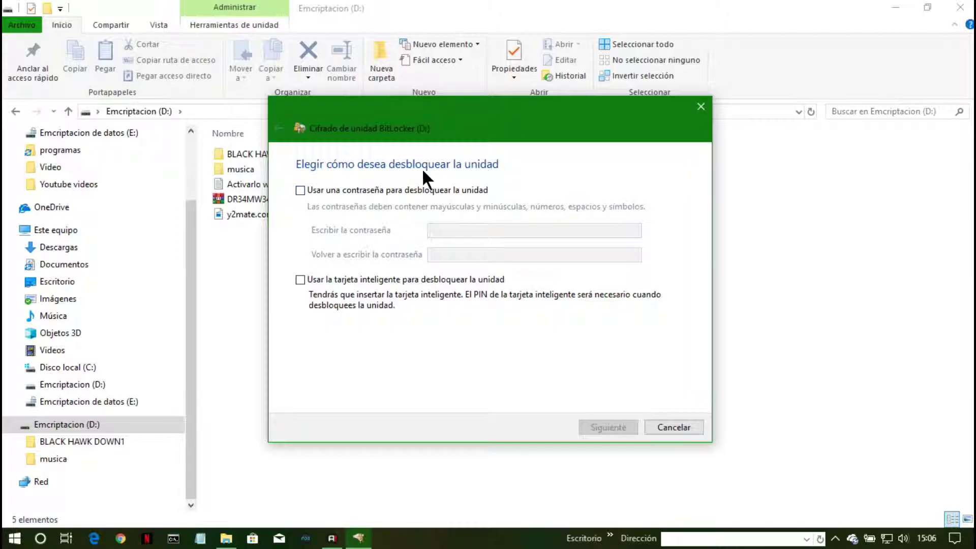
# Choose to unlock the drive with a password, enter the BitLocker password, and enter it again in the confirmation field.
pyautogui.click(300, 190)
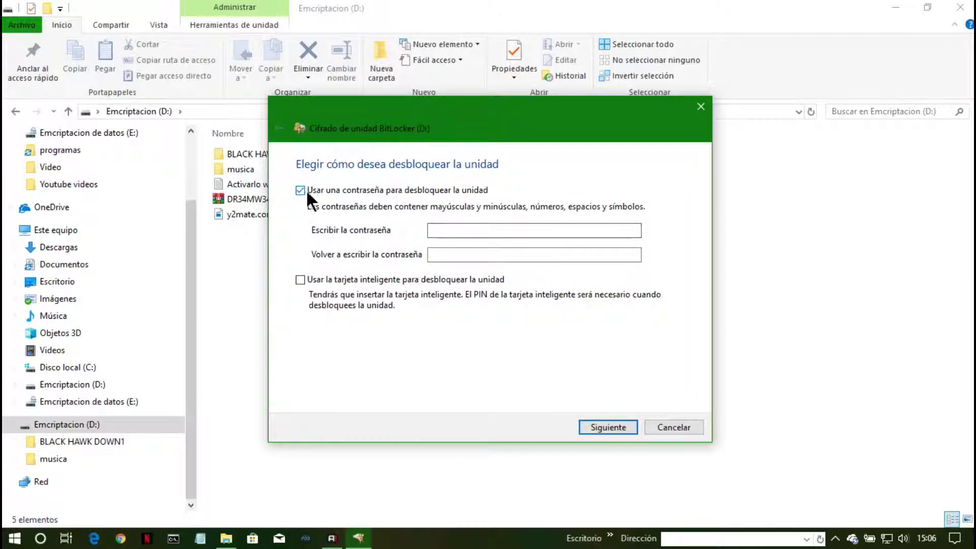
pyautogui.click(446, 230)
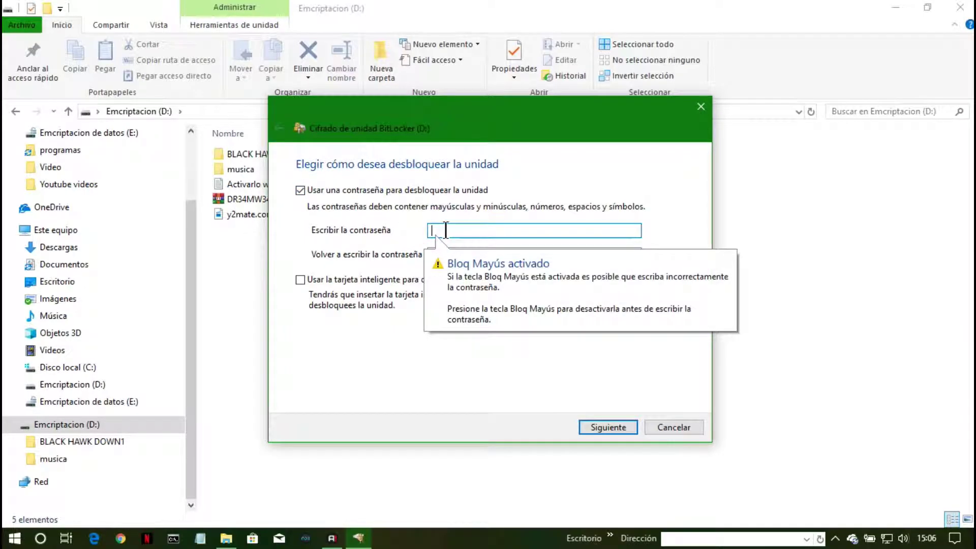
pyautogui.press('capslock')
pyautogui.write('•••')
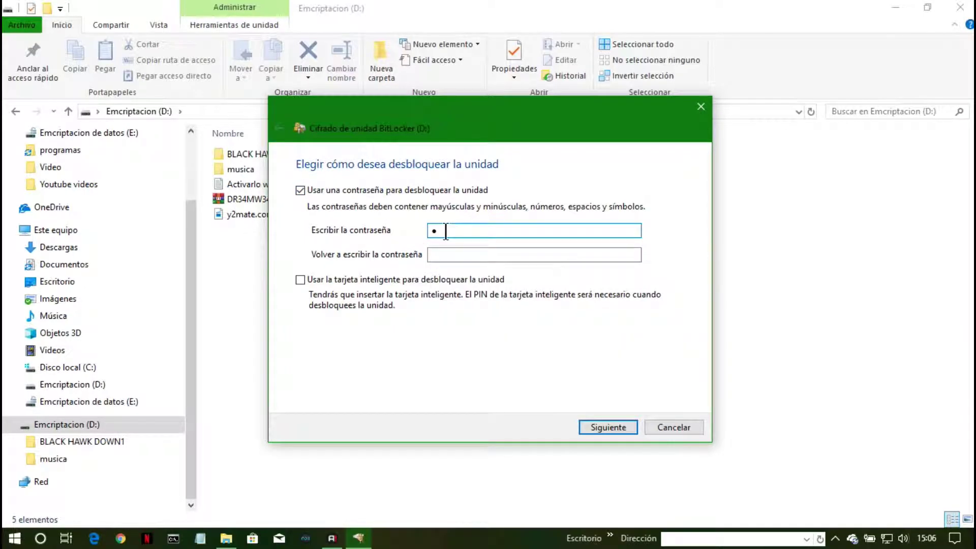
pyautogui.write('••••••••••')
pyautogui.click(535, 256)
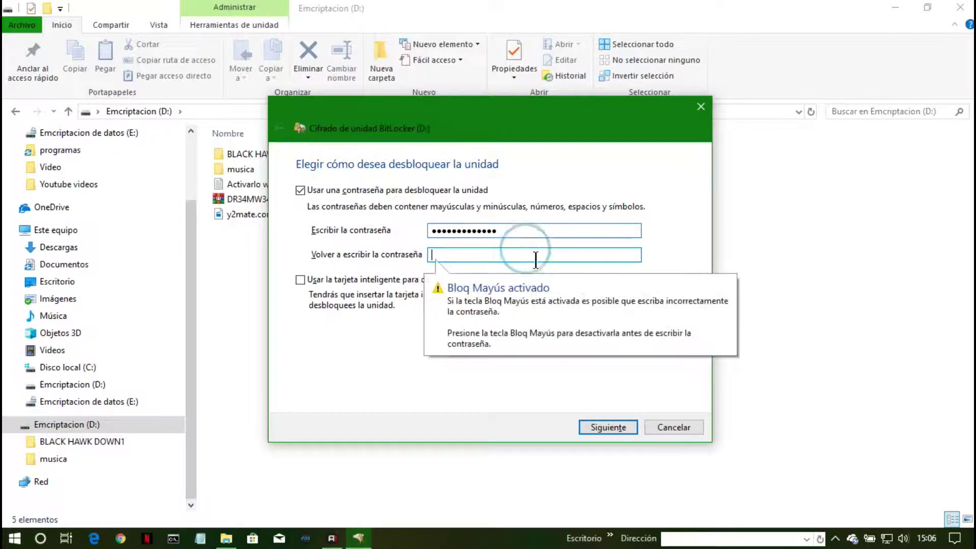
pyautogui.write('•')
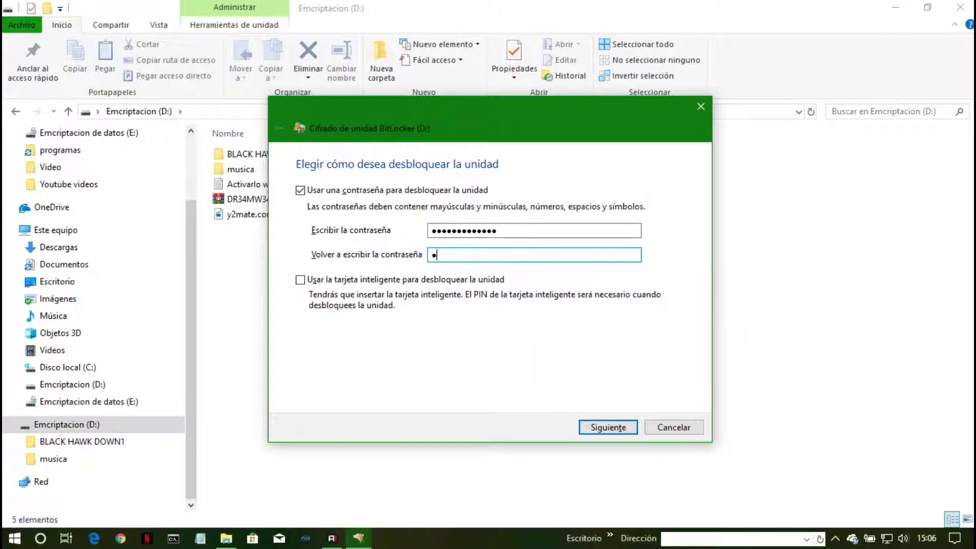
pyautogui.write('•••••••••••')
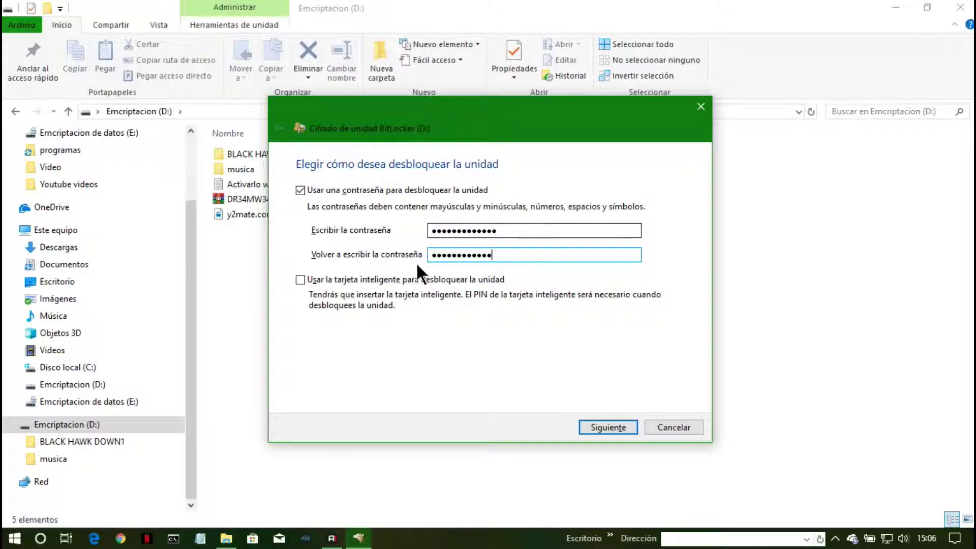
# Clear the password confirmation field, re-enter the BitLocker password there, and continue to the recovery key backup.
pyautogui.click(510, 254)
pyautogui.press('BackSpace')
pyautogui.press('BackSpace')
pyautogui.press('BackSpace')
pyautogui.press('BackSpace')
pyautogui.press('BackSpace')
pyautogui.press('BackSpace')
pyautogui.press('BackSpace')
pyautogui.press('BackSpace')
pyautogui.press('BackSpace')
pyautogui.press('BackSpace')
pyautogui.press('BackSpace')
pyautogui.press('BackSpace')
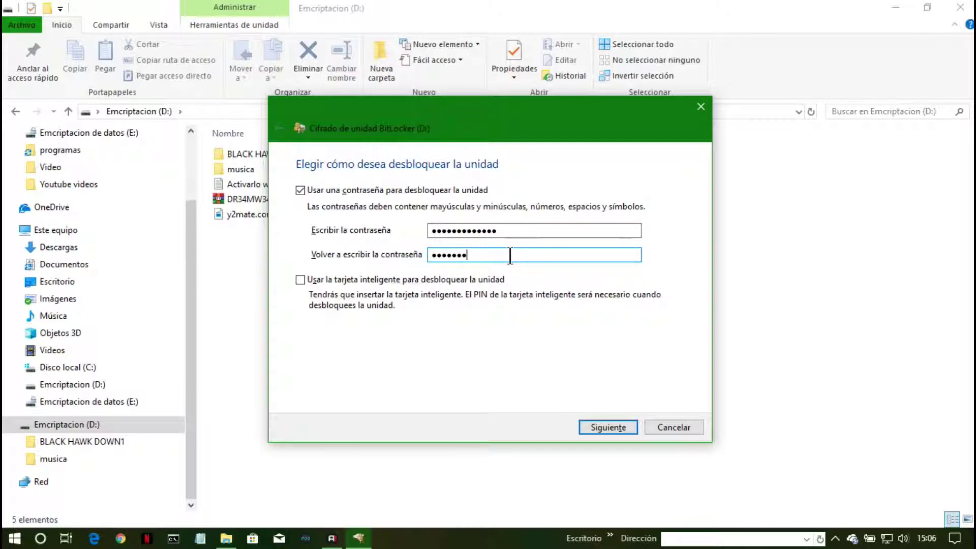
pyautogui.write('•••••••••••••')
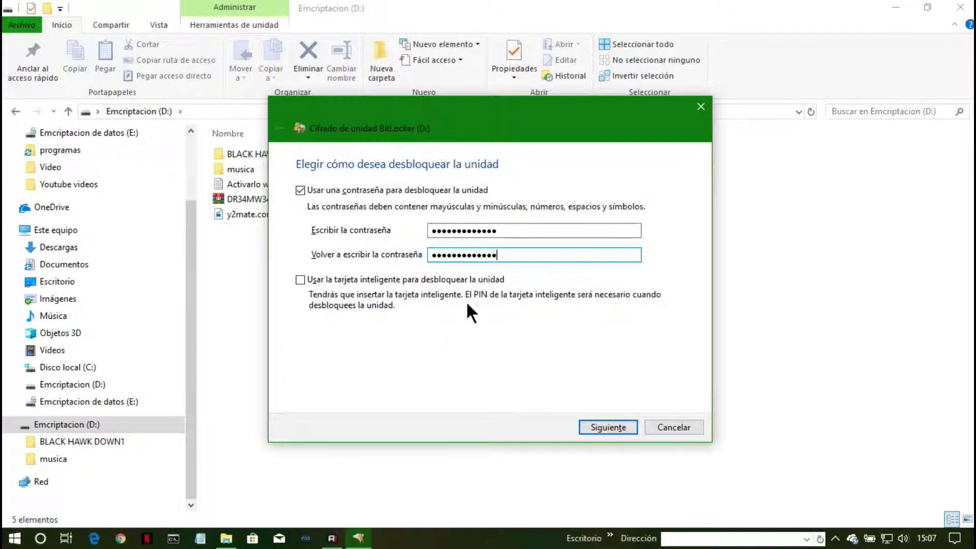
pyautogui.click(589, 427)
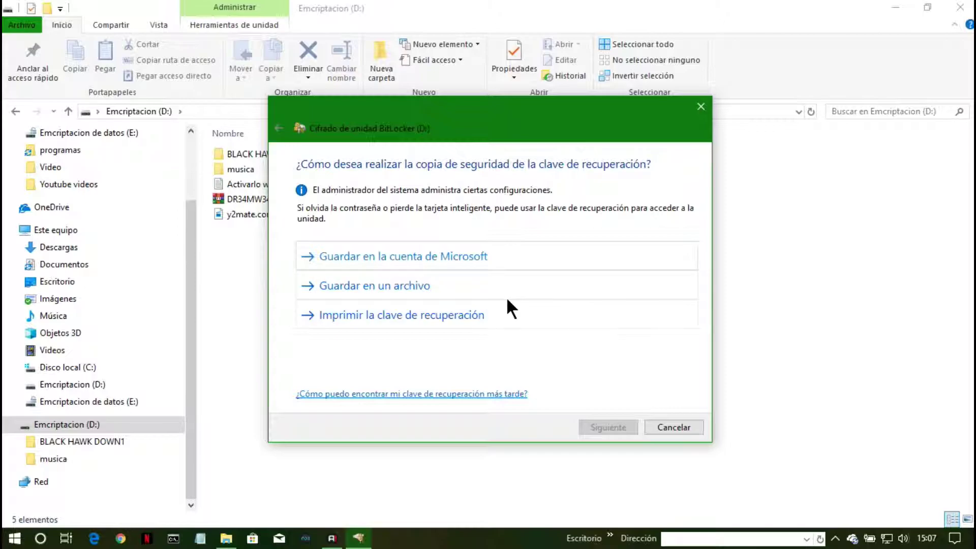
# Back up the BitLocker recovery key to a file and continue to the encryption scope options.
pyautogui.click(465, 291)
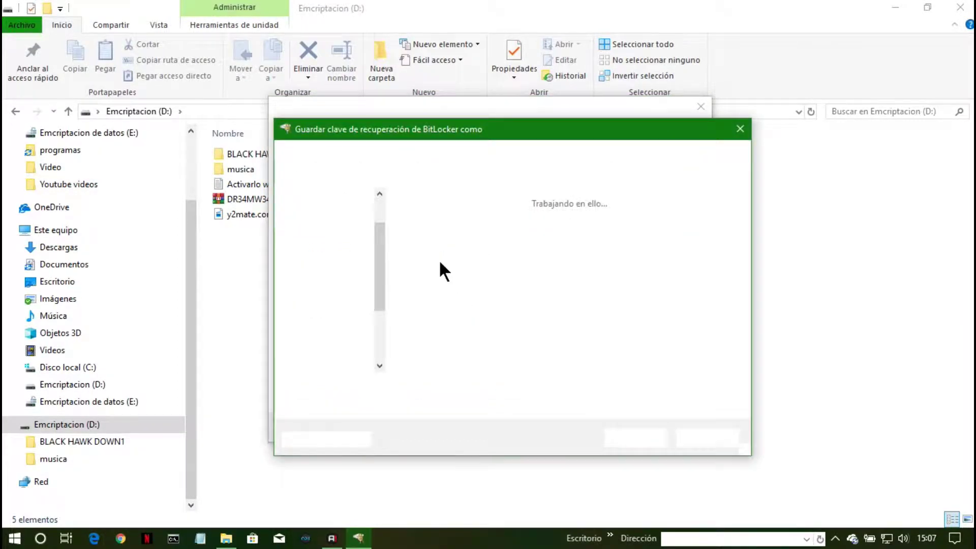
pyautogui.click(637, 438)
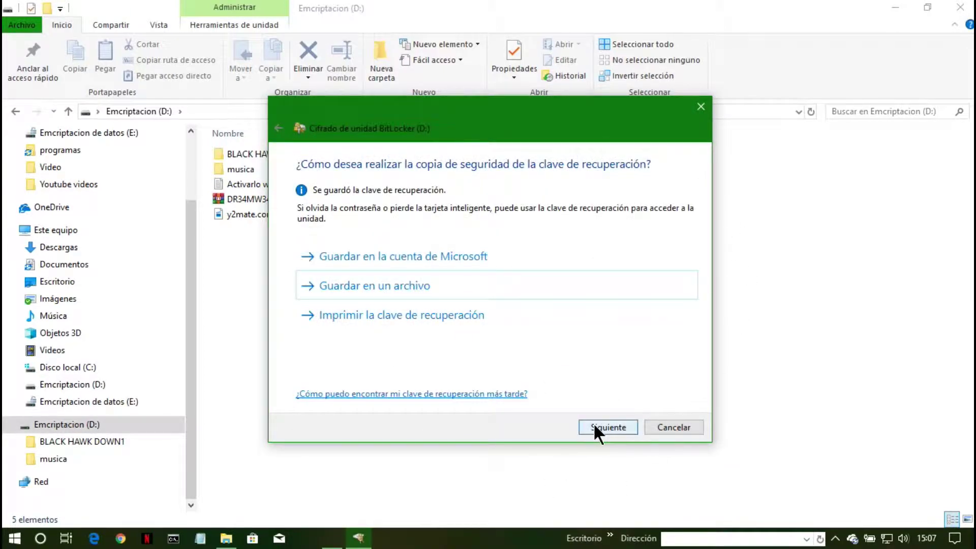
pyautogui.click(598, 427)
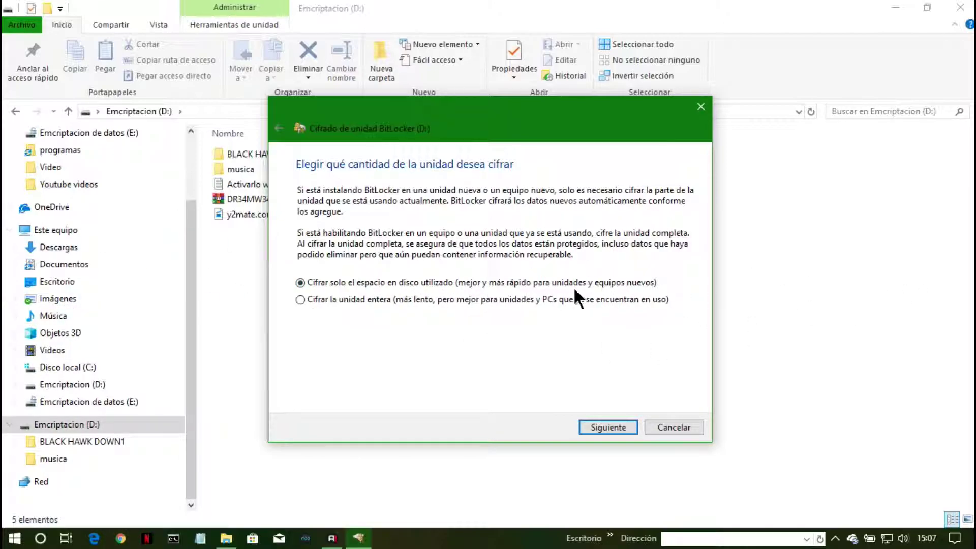
# Choose to encrypt the entire drive and use the compatibility encryption mode.
pyautogui.click(309, 301)
pyautogui.click(595, 439)
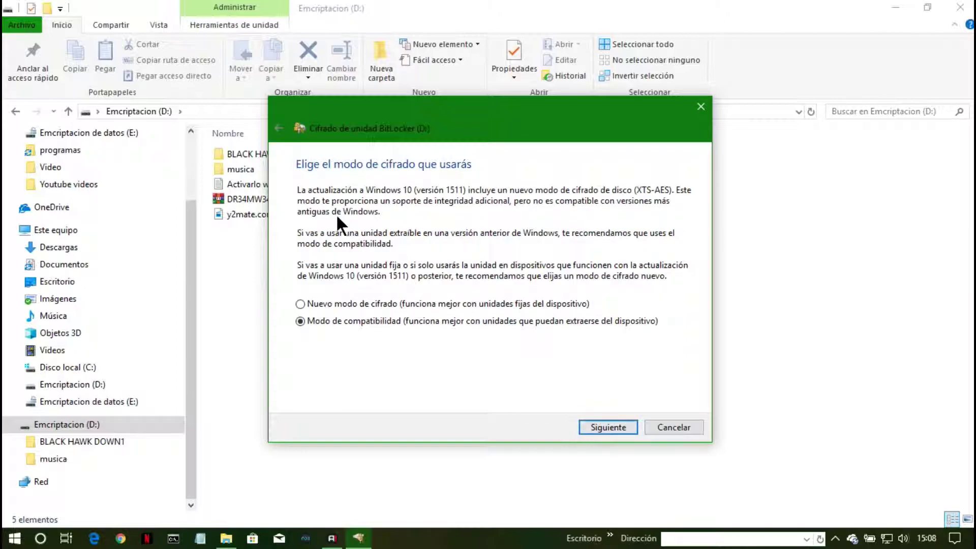
pyautogui.click(402, 304)
pyautogui.click(339, 303)
pyautogui.click(340, 304)
pyautogui.click(367, 321)
pyautogui.click(592, 427)
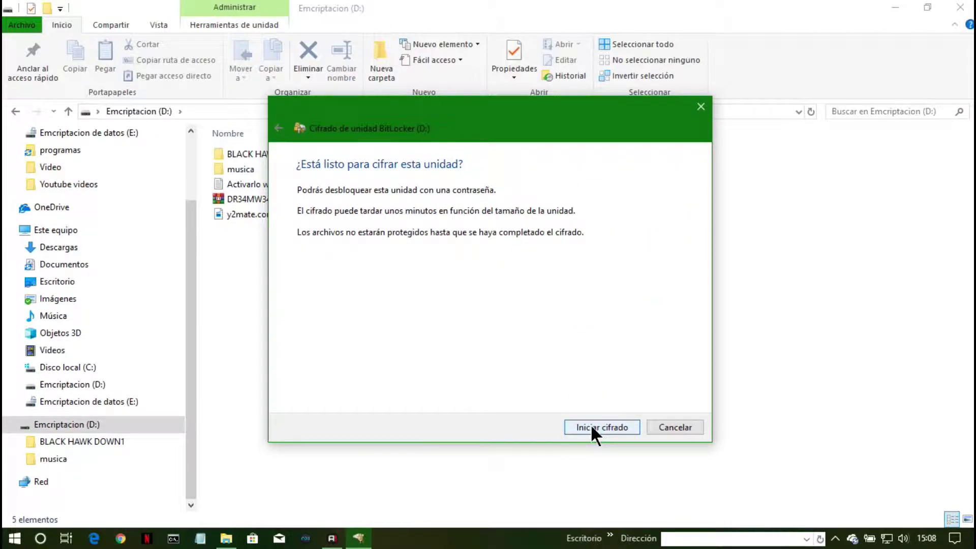
# Start encrypting drive D:, dismiss the completion message when it finishes, and close the drive's window.
pyautogui.click(592, 427)
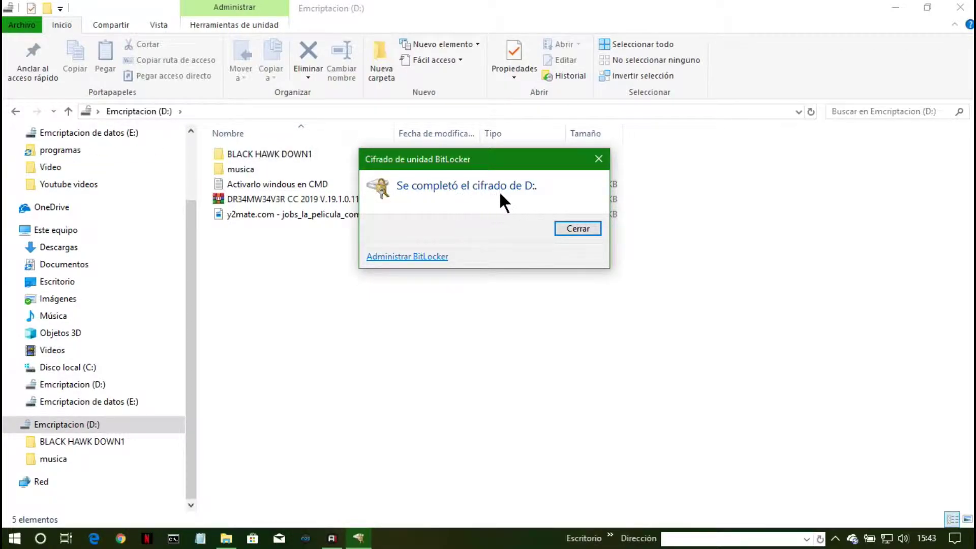
pyautogui.click(568, 228)
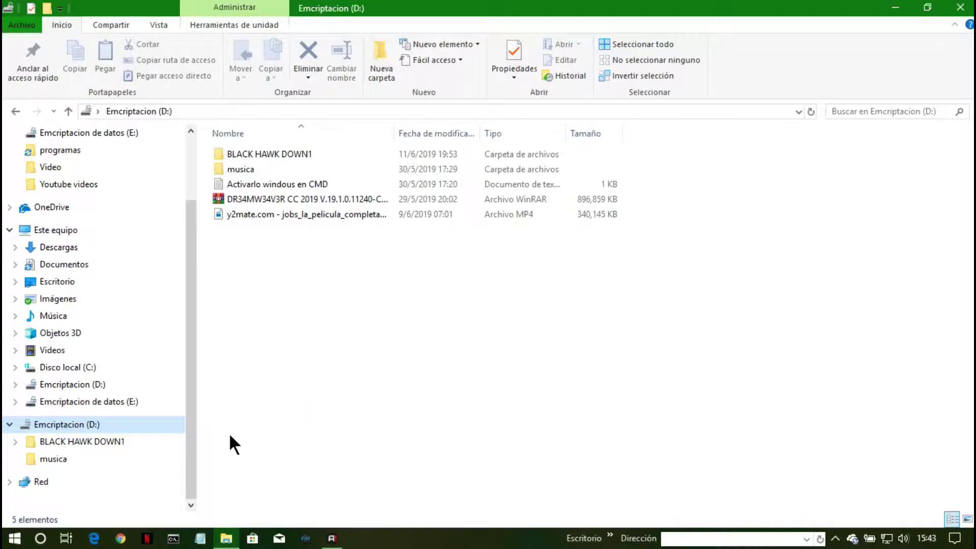
pyautogui.moveTo(725, 6); pyautogui.dragTo(621, 103)
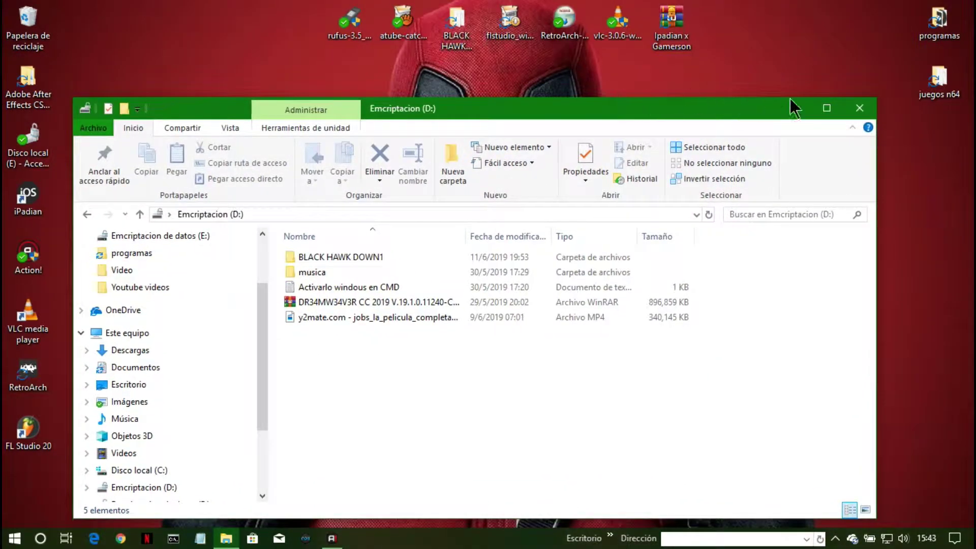
pyautogui.click(860, 109)
# Try to eject the USB storage device safely and dismiss the resulting message.
pyautogui.click(835, 538)
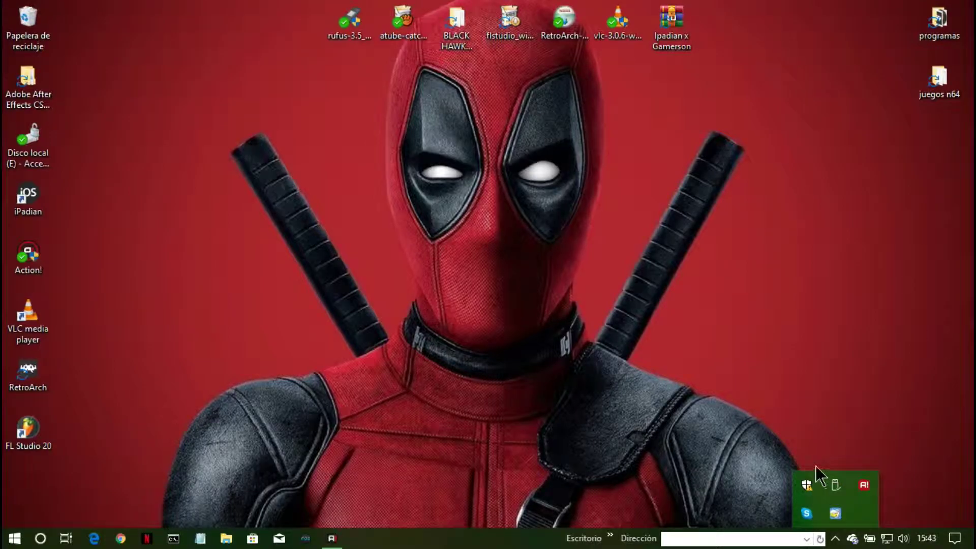
pyautogui.click(835, 478)
pyautogui.click(829, 467)
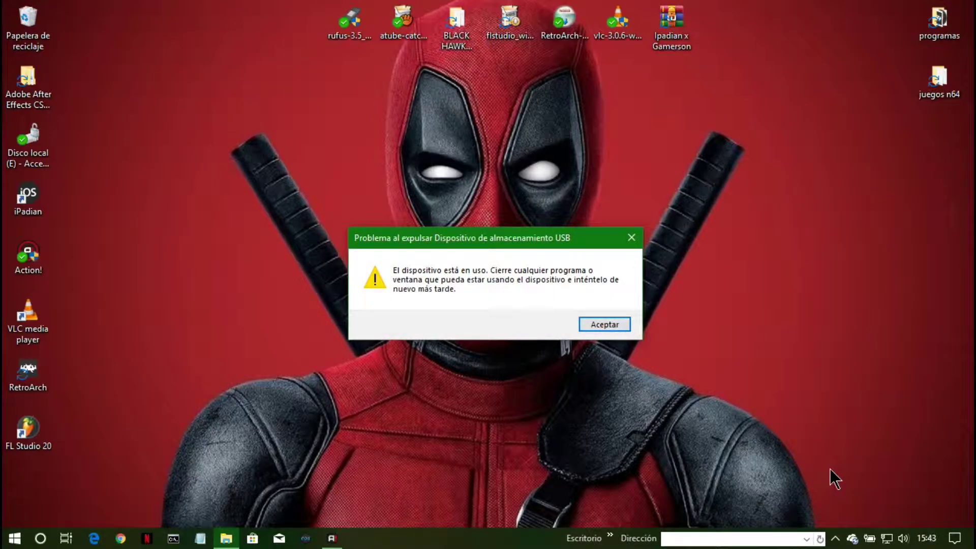
pyautogui.click(594, 324)
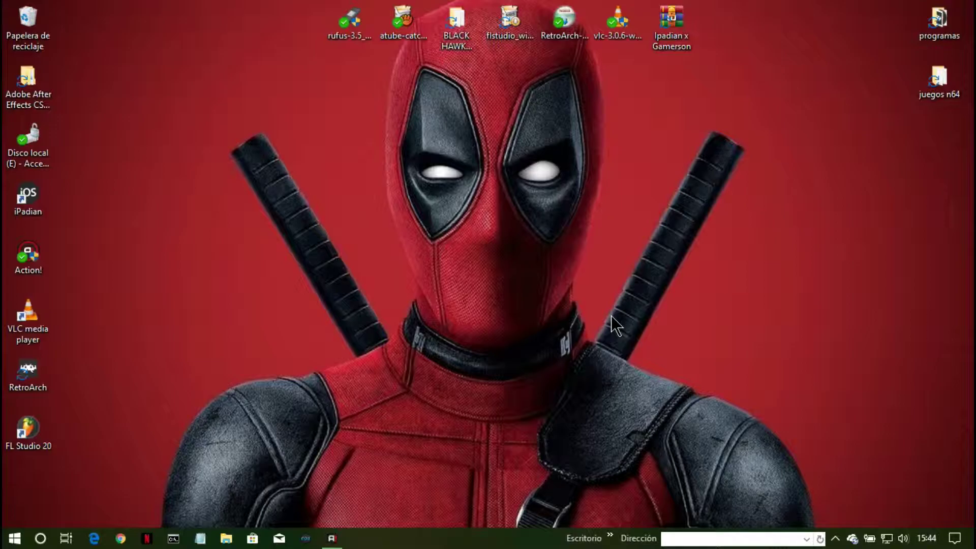
# Unlock drive D: by entering its BitLocker password in the unlock prompt.
pyautogui.press('super+e')
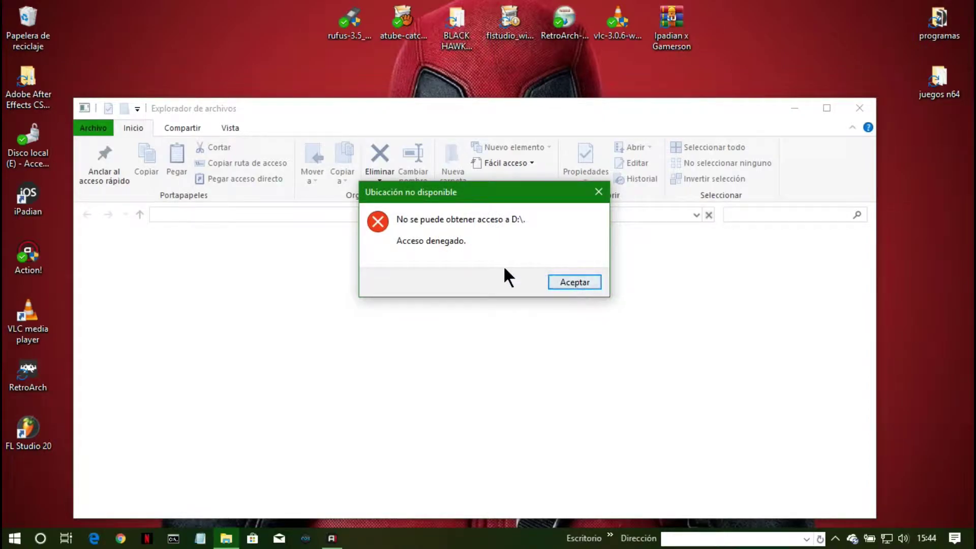
pyautogui.click(827, 500)
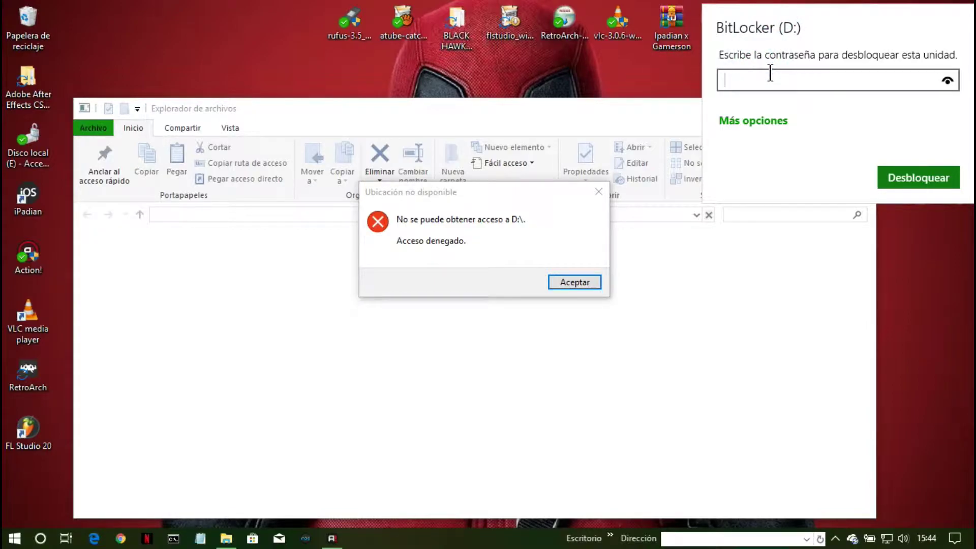
pyautogui.write('*************')
pyautogui.click(910, 176)
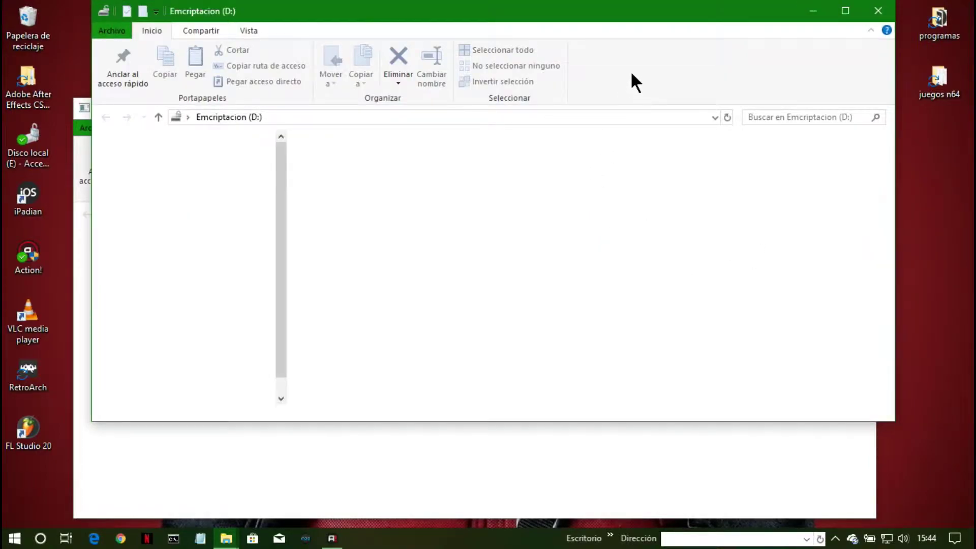
# Close the access error message and the empty Explorer window, and maximize the window of the unlocked drive D:.
pyautogui.moveTo(673, 1); pyautogui.dragTo(666, 264)
pyautogui.click(598, 192)
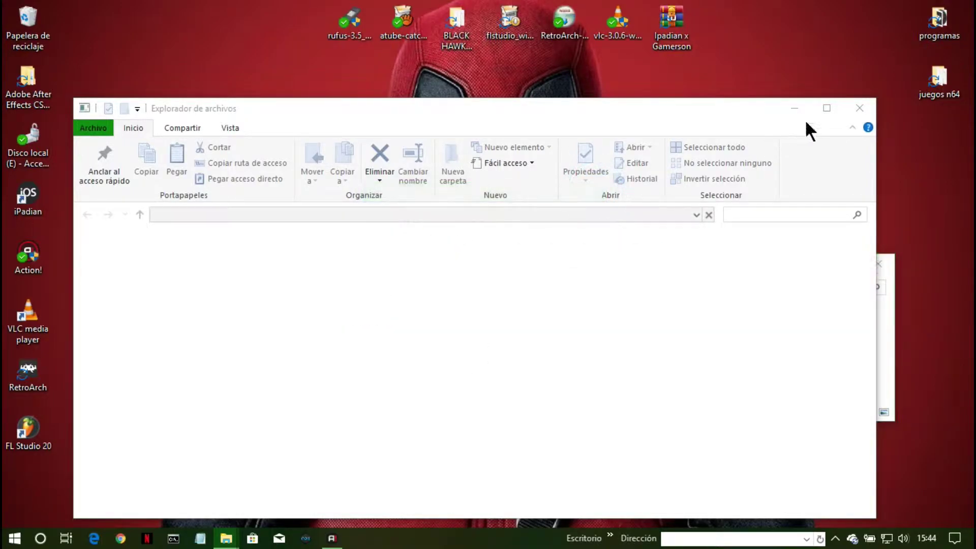
pyautogui.click(859, 108)
pyautogui.click(845, 261)
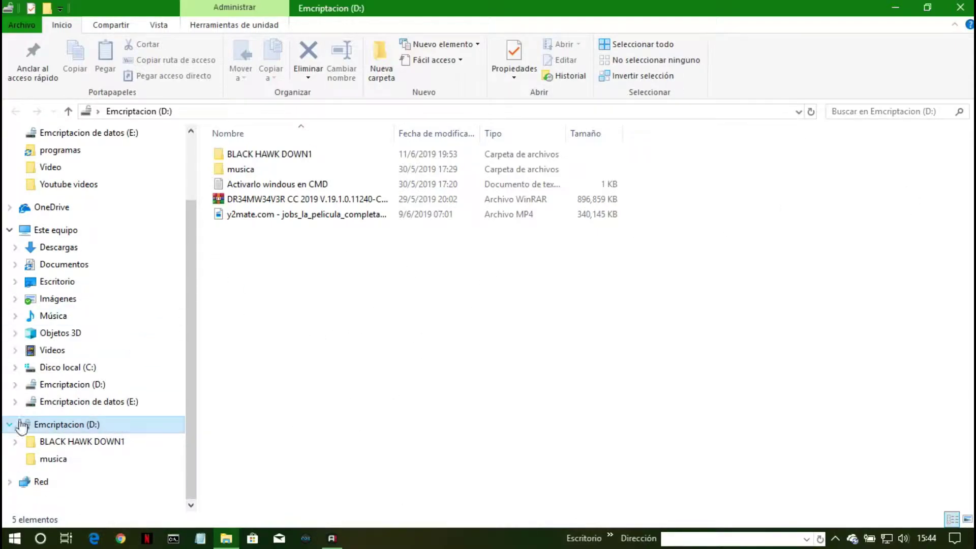
# Open the BitLocker management page for drive Emcriptacion (D:) and maximize it to review the drive's options.
pyautogui.rightClick(36, 427)
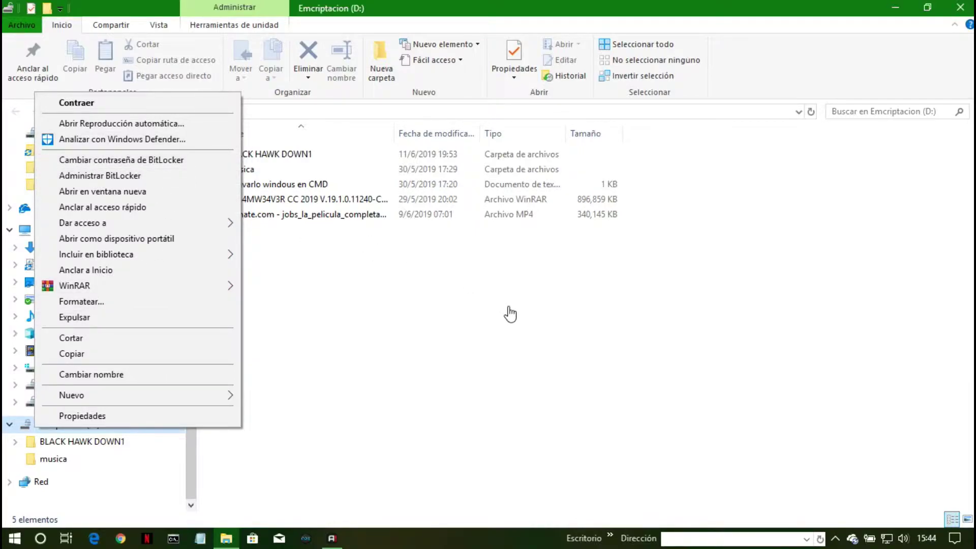
pyautogui.click(321, 355)
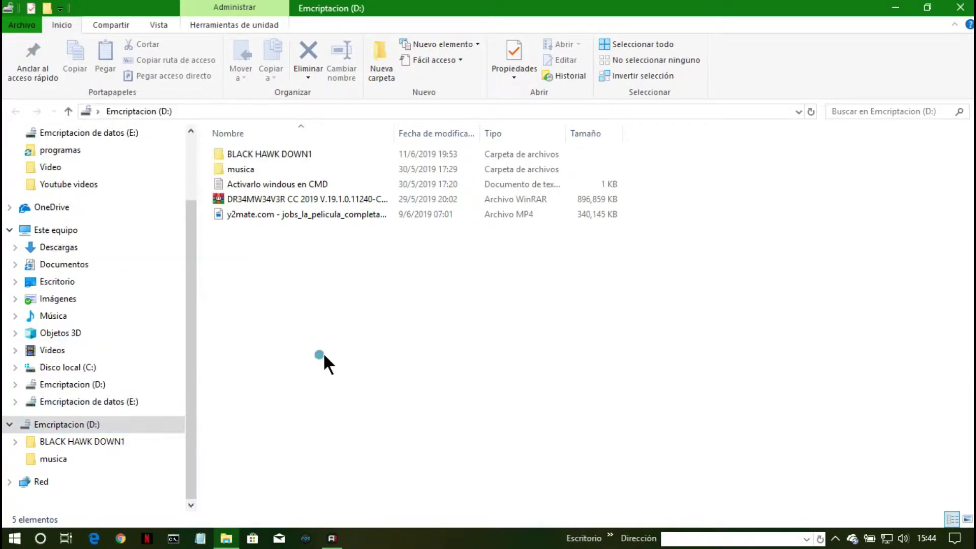
pyautogui.rightClick(58, 426)
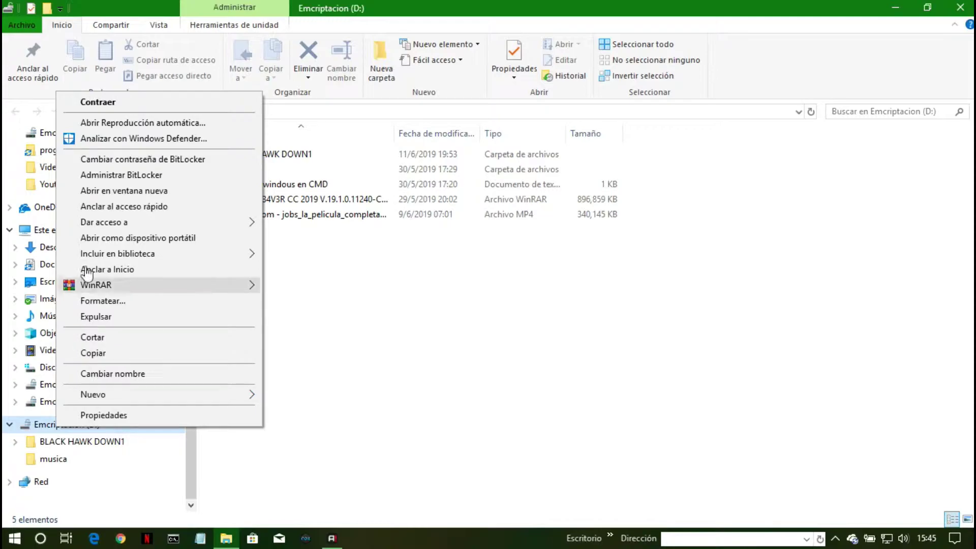
pyautogui.click(120, 175)
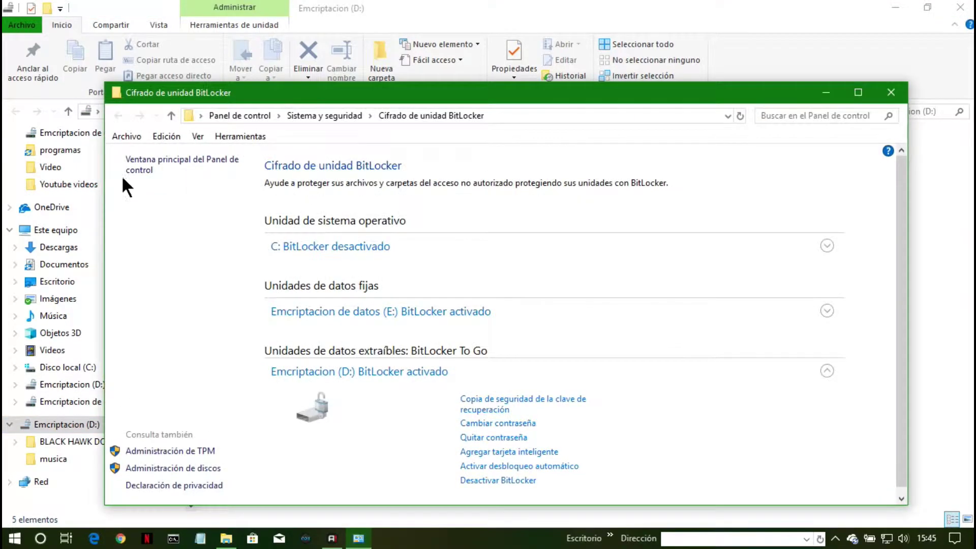
pyautogui.moveTo(496, 92); pyautogui.dragTo(496, 1)
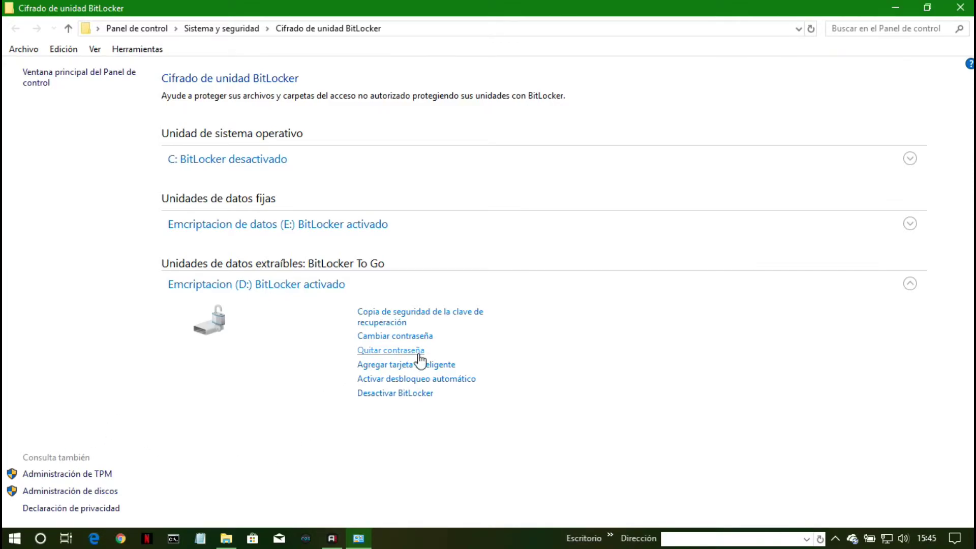
# Close the BitLocker management window and the drive's window, and refresh the desktop.
pyautogui.click(958, 7)
pyautogui.click(960, 8)
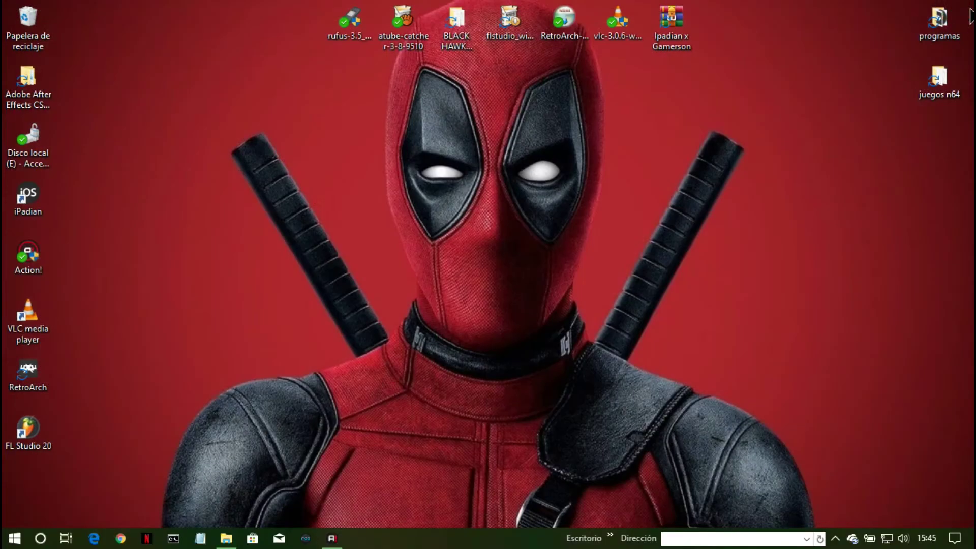
pyautogui.rightClick(495, 292)
pyautogui.click(544, 87)
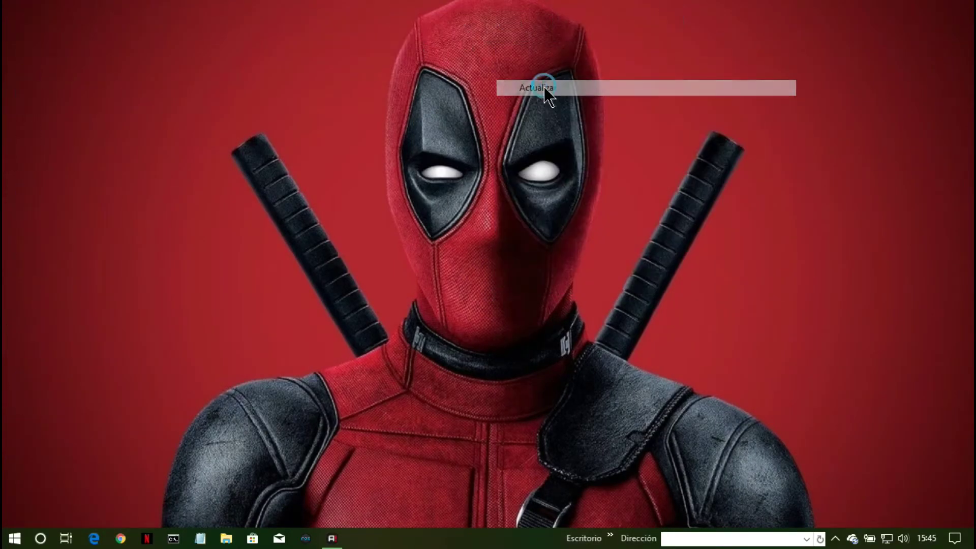